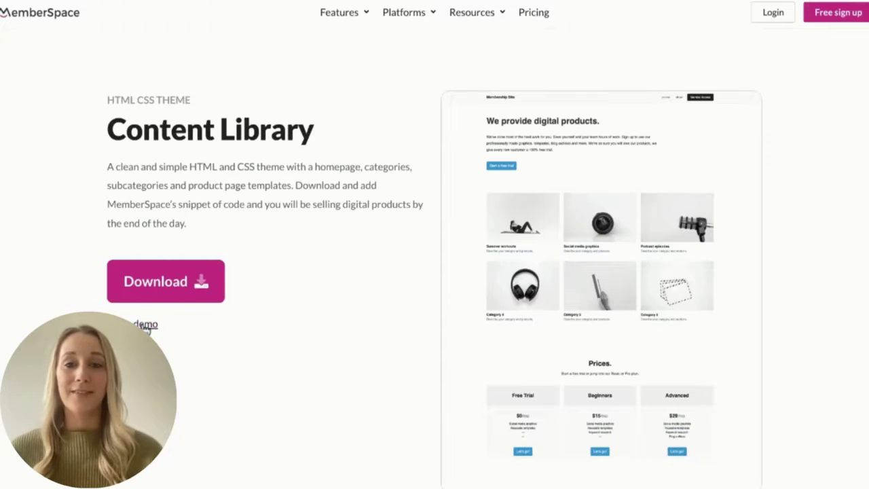
Step: Open the Content Library theme's demo and look through its homepage categories and pricing plans
{"action": "left_click", "coordinate": [145, 325]}
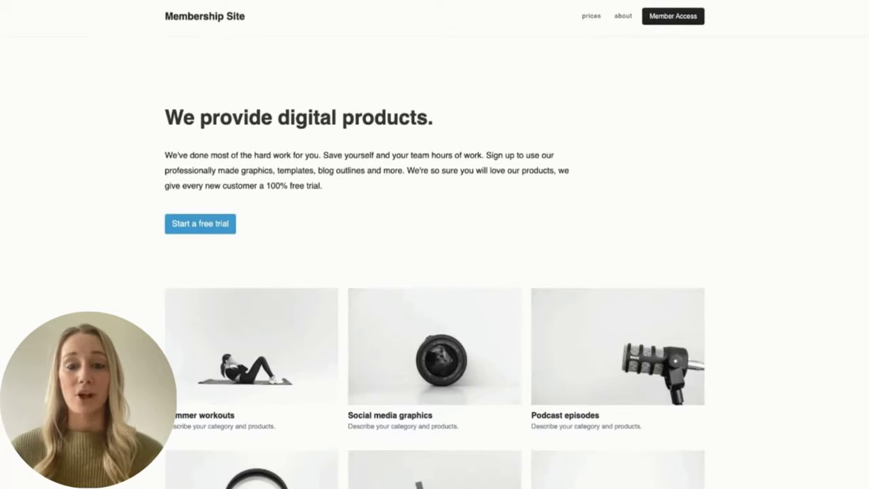
{"action": "scroll", "coordinate": [435, 272], "scroll_direction": "down", "scroll_amount": 2}
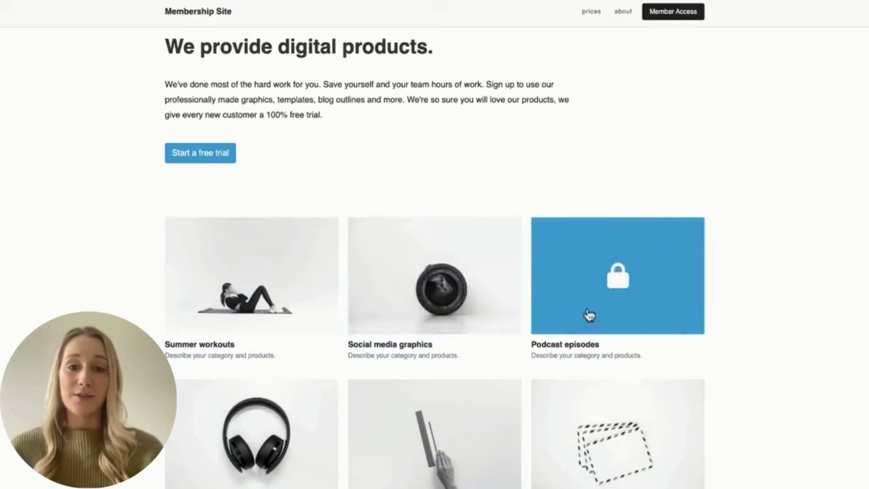
{"action": "scroll", "coordinate": [767, 326], "scroll_direction": "down", "scroll_amount": 10}
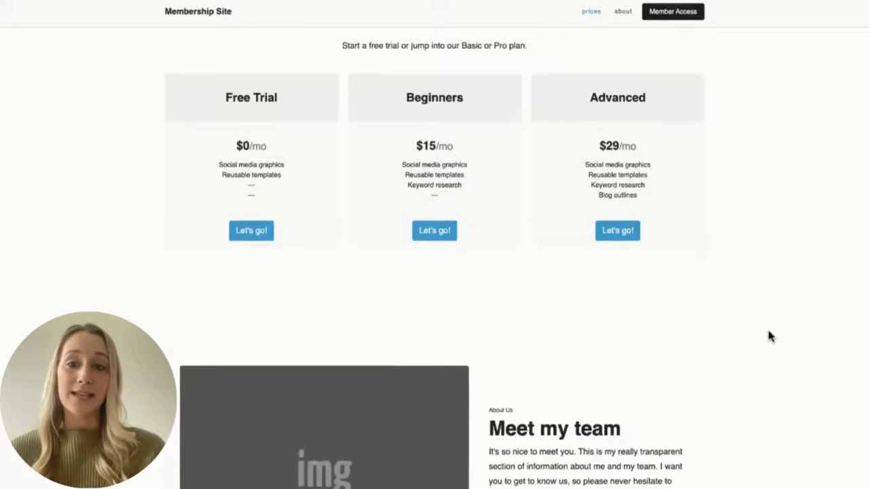
{"action": "scroll", "coordinate": [771, 336], "scroll_direction": "up", "scroll_amount": 2}
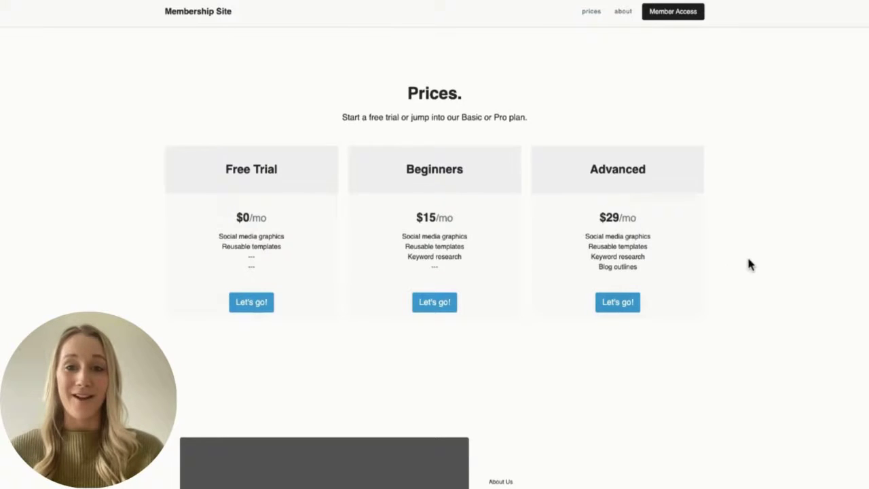
Step: Browse the demo's member area through Category 1 down to a product page and its download
{"action": "left_click", "coordinate": [671, 15]}
{"action": "scroll", "coordinate": [814, 231], "scroll_direction": "down", "scroll_amount": 1}
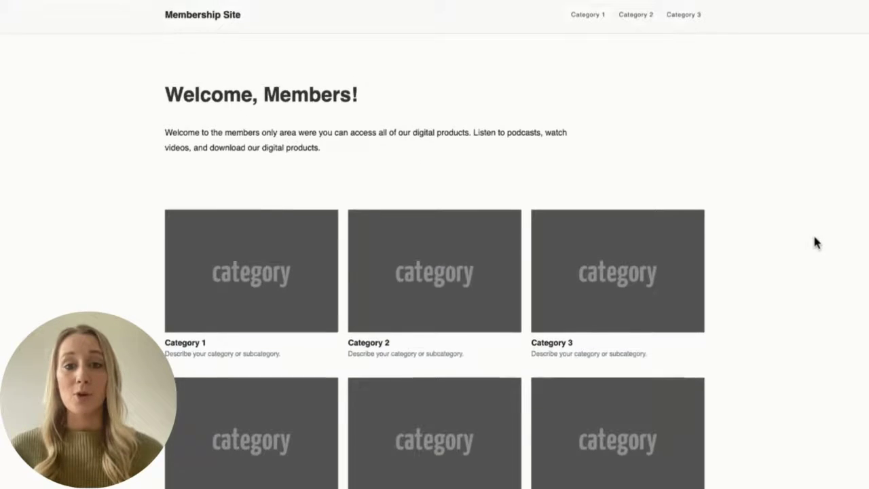
{"action": "scroll", "coordinate": [814, 237], "scroll_direction": "down", "scroll_amount": 1}
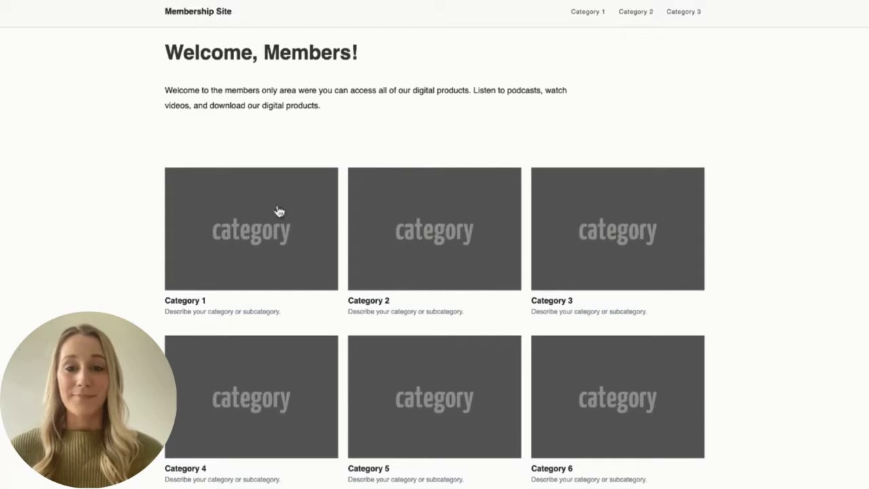
{"action": "left_click", "coordinate": [266, 254]}
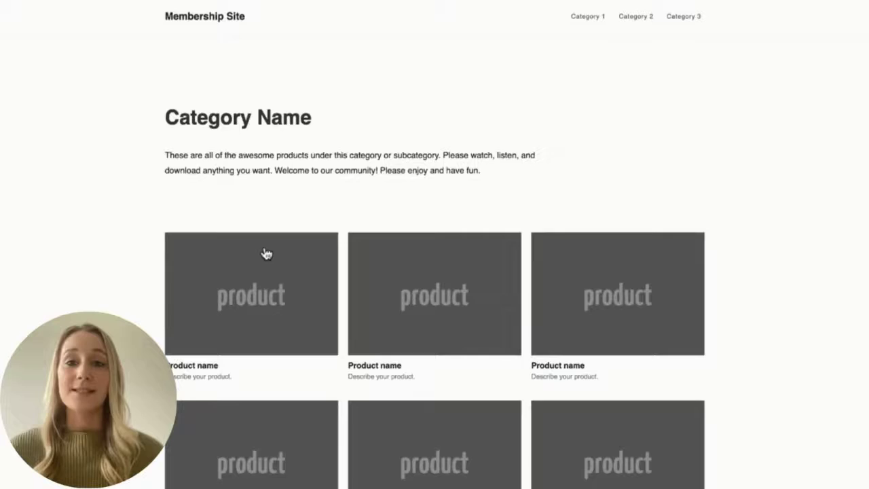
{"action": "scroll", "coordinate": [264, 252], "scroll_direction": "down", "scroll_amount": 1}
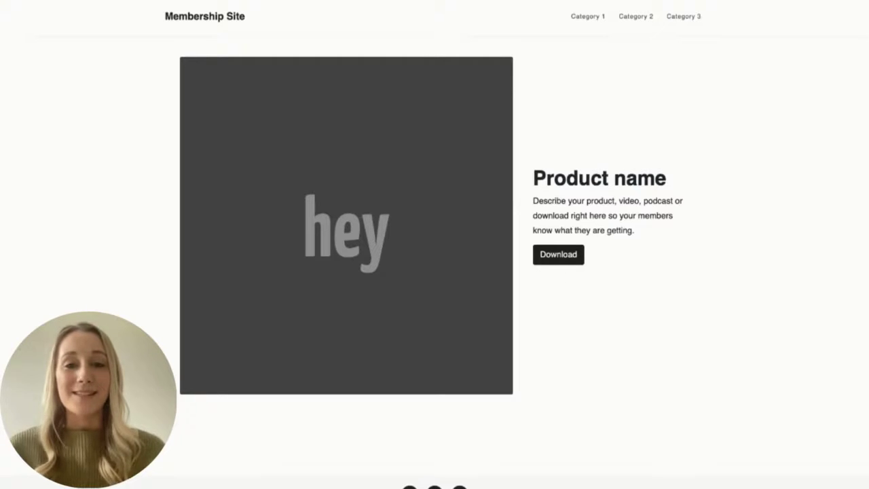
{"action": "left_click", "coordinate": [557, 252]}
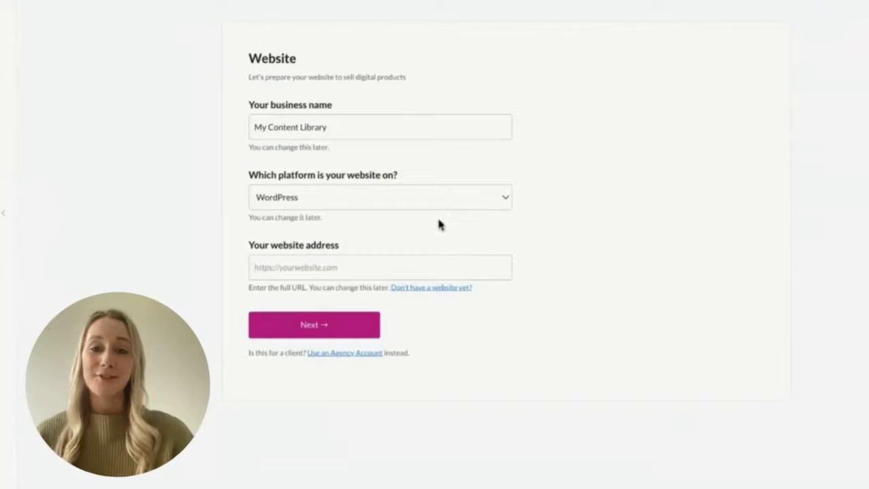
Step: Enter contentlibraryexample.com as the website address and choose Content Library as the product type
{"action": "type", "text": "contentlibraryexample.com"}
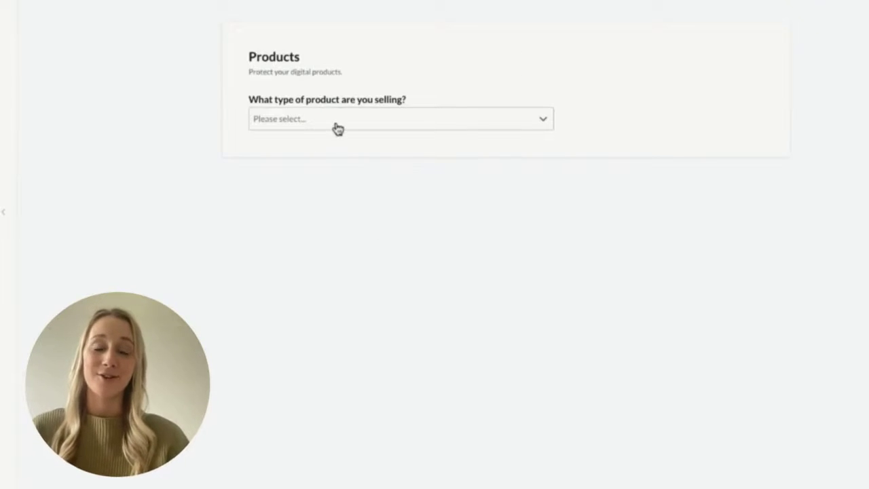
{"action": "left_click", "coordinate": [337, 129]}
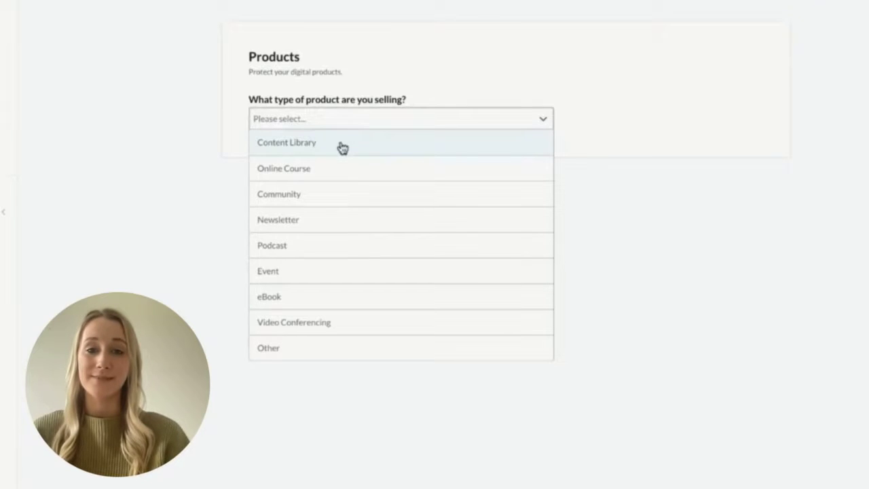
{"action": "left_click", "coordinate": [342, 148]}
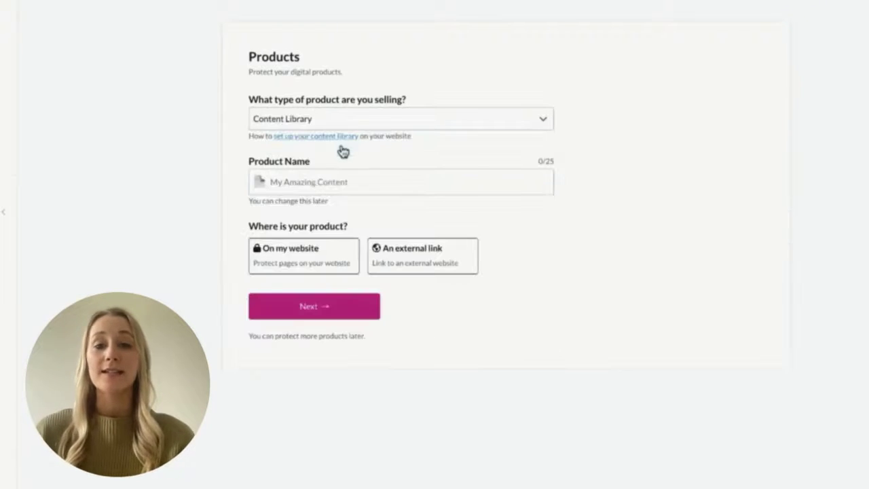
Step: Give the product the house icon and the name My Content Library
{"action": "left_click", "coordinate": [264, 187]}
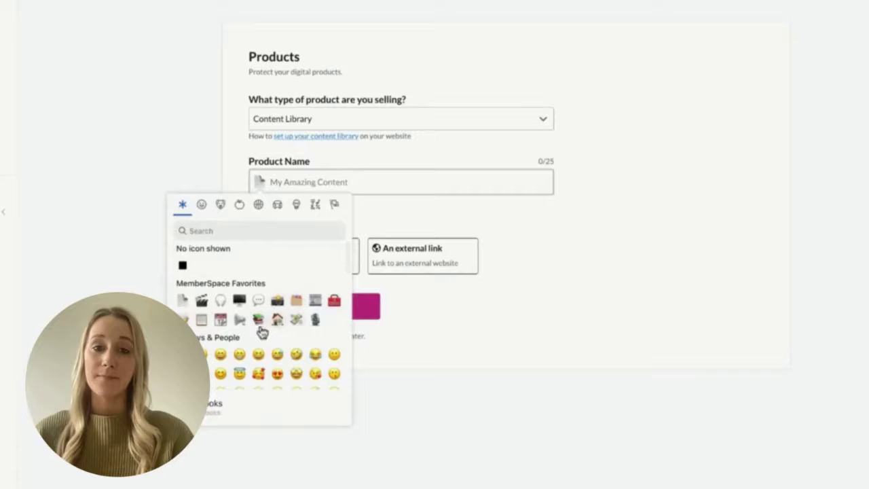
{"action": "left_click", "coordinate": [277, 320]}
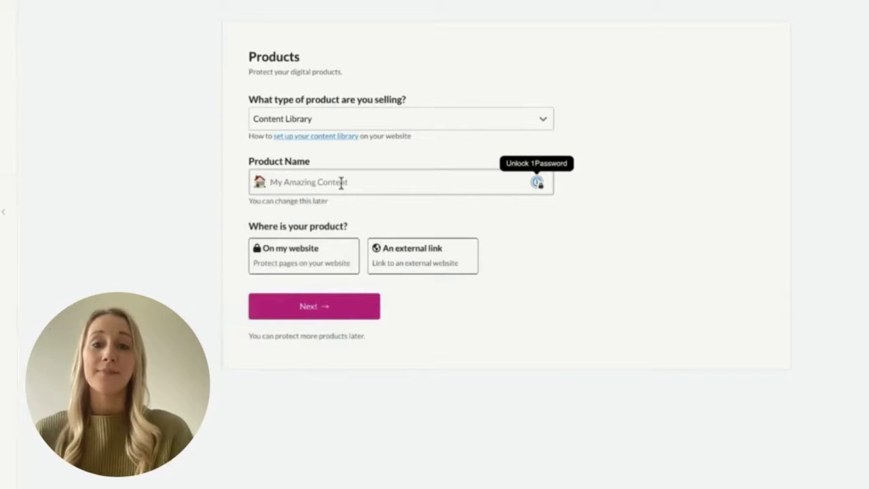
{"action": "type", "text": "My Content Lib"}
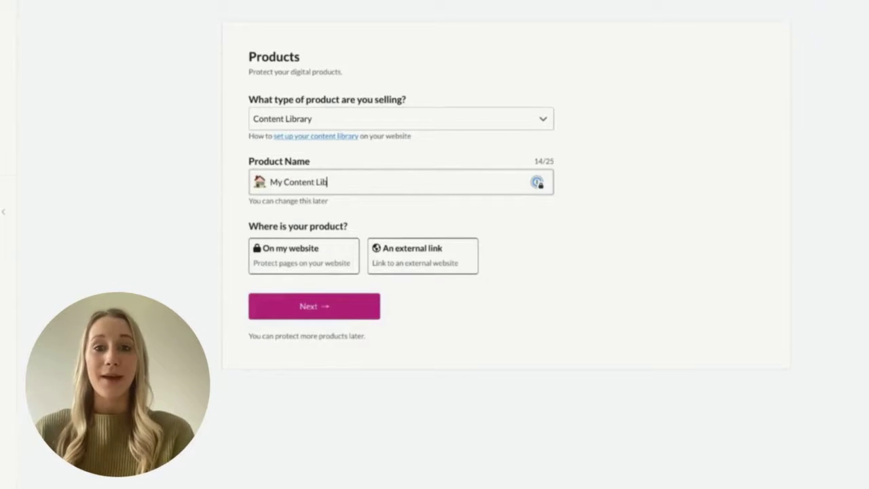
{"action": "type", "text": "rary"}
Step: Add an on-website page titled Content Library to the product and protect the path /content-library/*
{"action": "left_click", "coordinate": [330, 252]}
{"action": "left_click", "coordinate": [332, 269]}
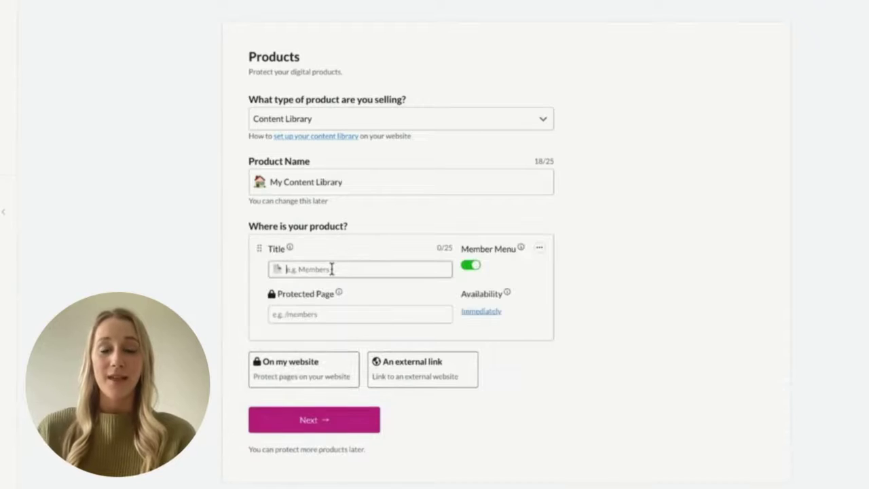
{"action": "type", "text": "Content Libra"}
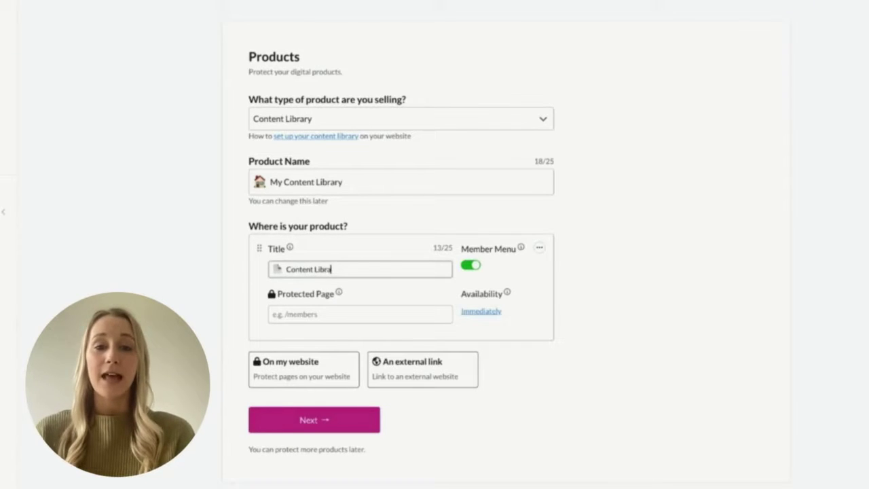
{"action": "type", "text": "ry"}
{"action": "left_click", "coordinate": [321, 313]}
{"action": "type", "text": "/"}
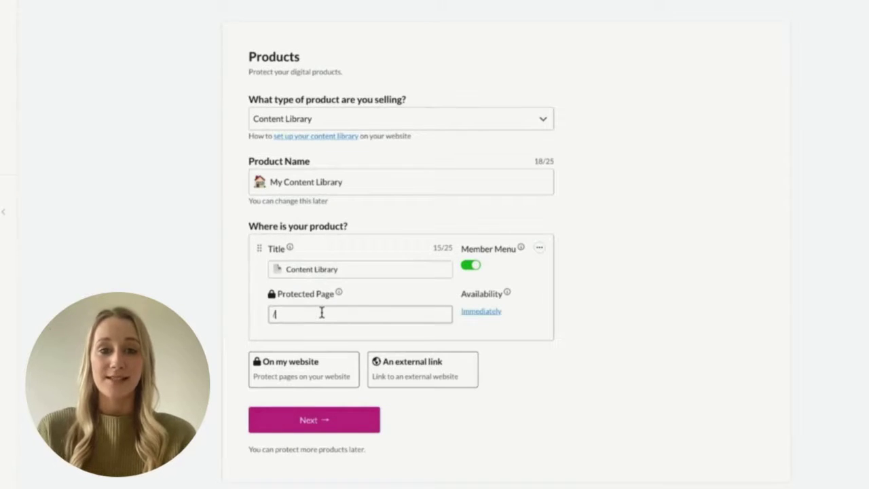
{"action": "type", "text": "content-lib"}
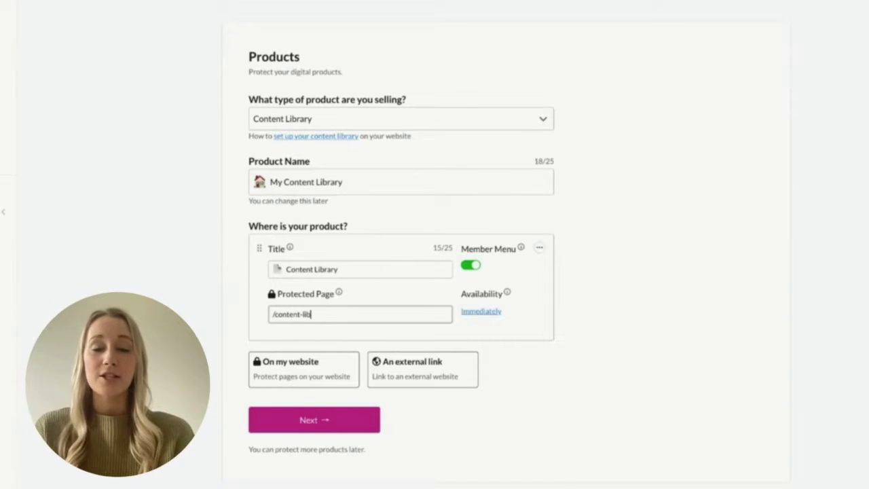
{"action": "type", "text": "rary/*"}
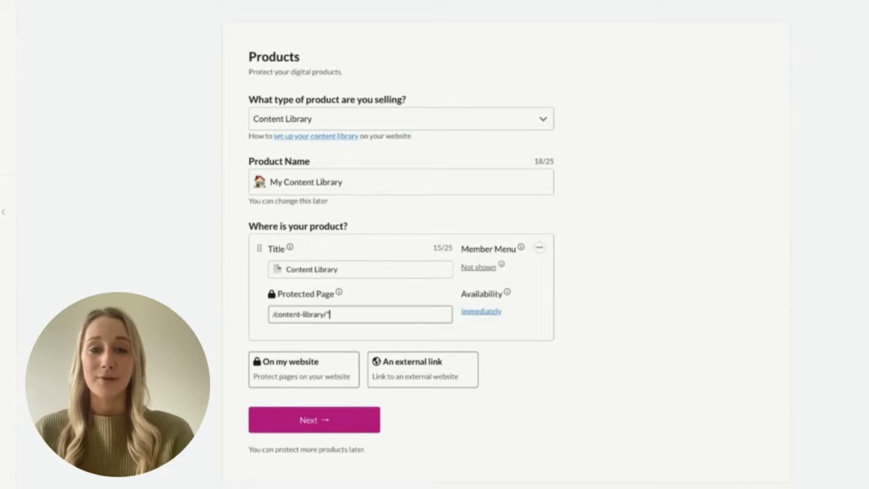
{"action": "left_click", "coordinate": [305, 380]}
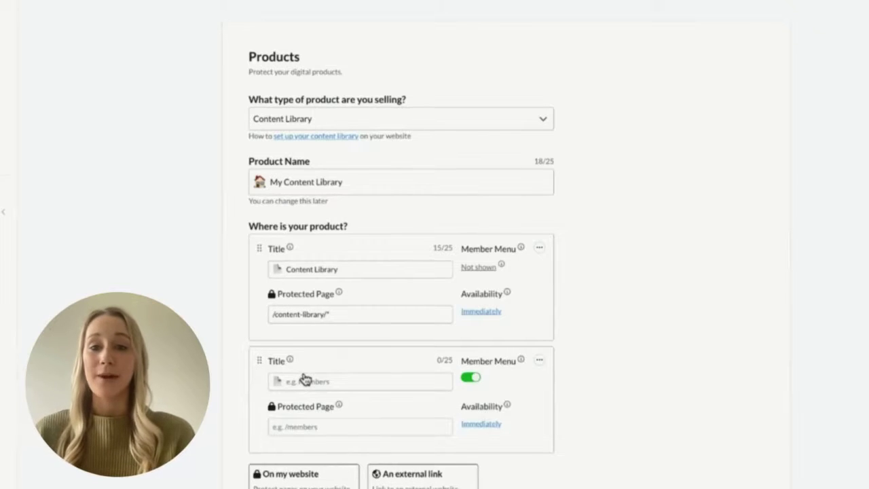
{"action": "scroll", "coordinate": [304, 379], "scroll_direction": "down", "scroll_amount": 2}
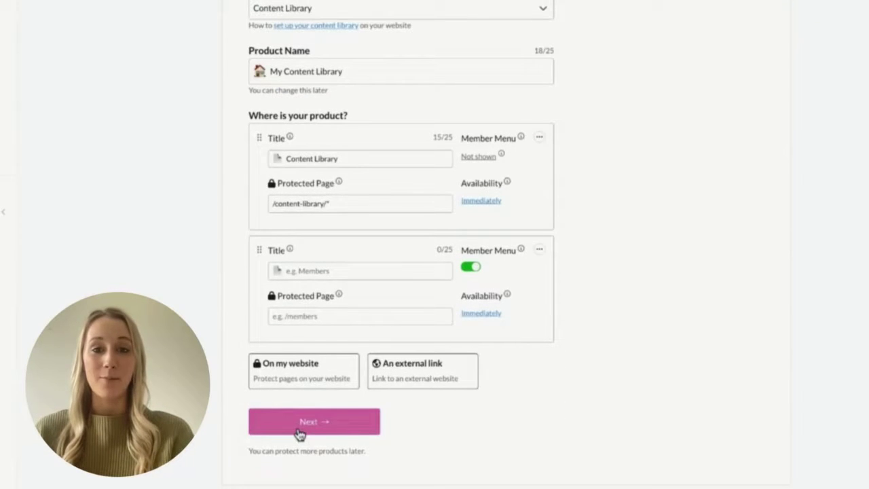
{"action": "left_click", "coordinate": [539, 250]}
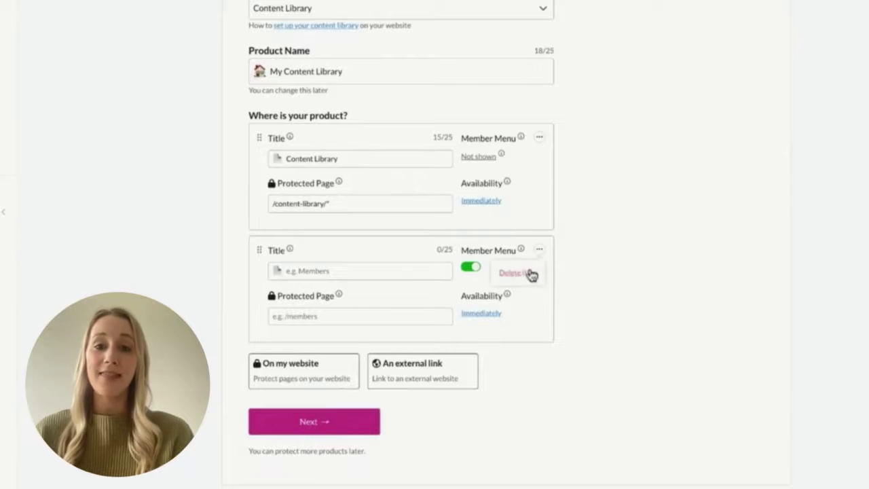
{"action": "left_click", "coordinate": [528, 275]}
Step: Submit the product setup and name the recurring payment plan Content Library
{"action": "left_click", "coordinate": [330, 408]}
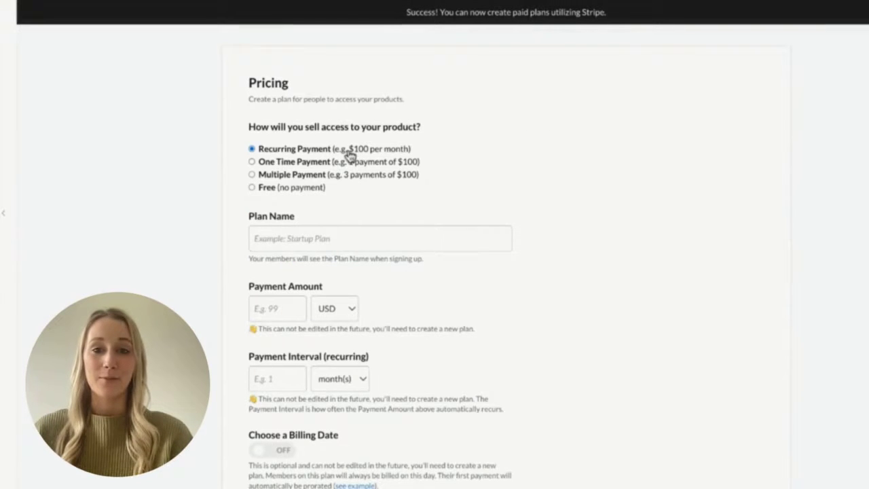
{"action": "left_click", "coordinate": [307, 238]}
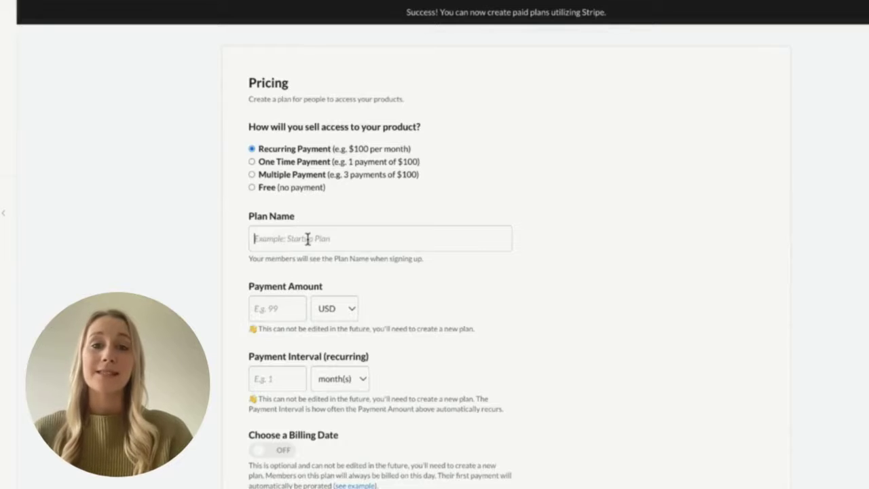
{"action": "type", "text": "Cont"}
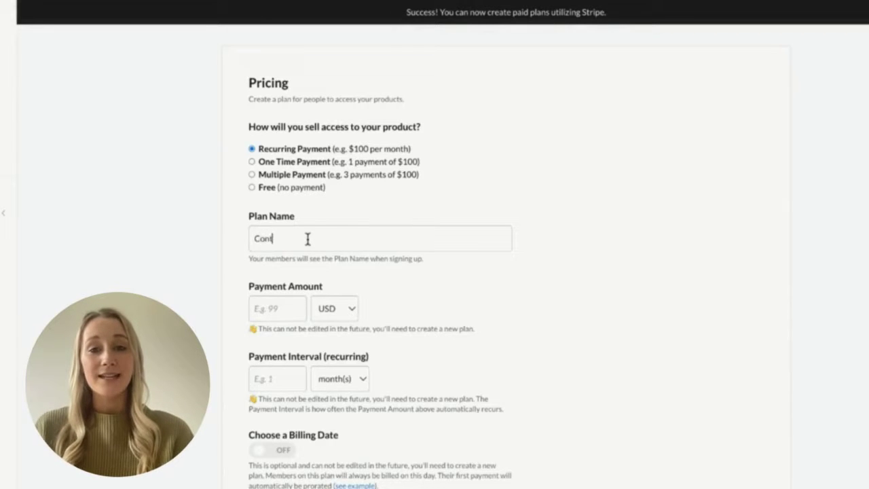
{"action": "type", "text": "ent Lib"}
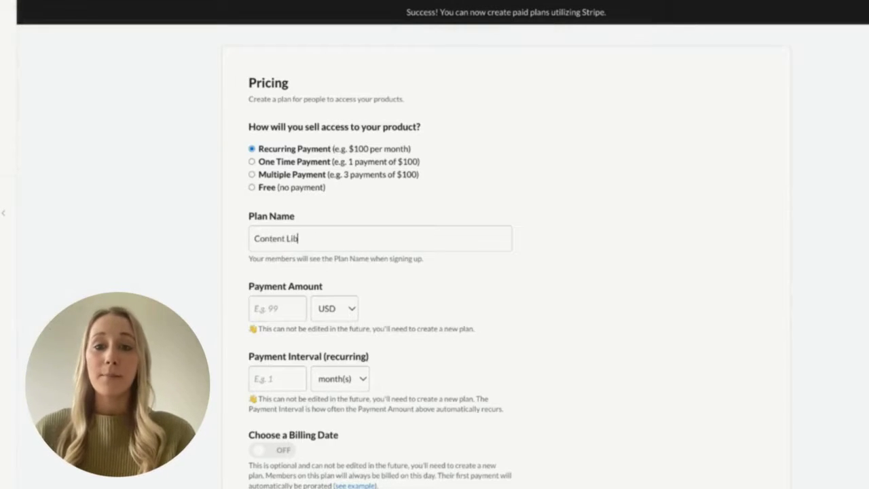
{"action": "type", "text": "rary"}
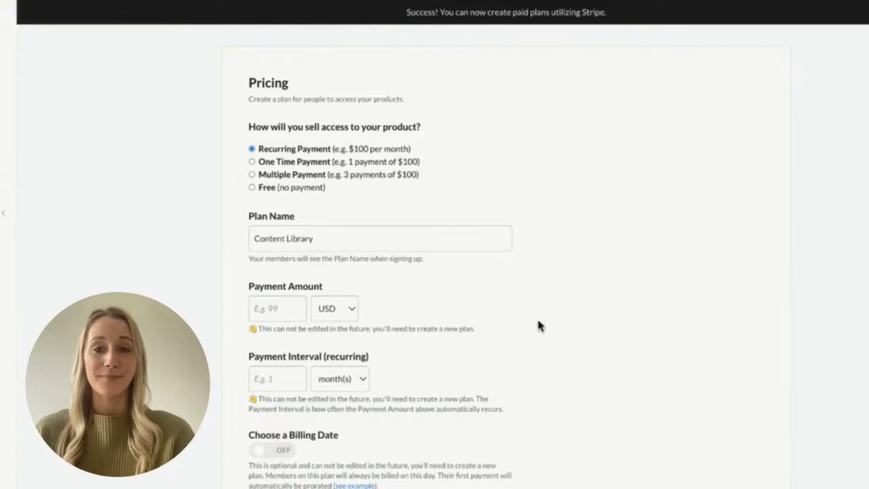
Step: Set the plan's payment amount to 30 USD and its recurring payment interval to 1 month
{"action": "scroll", "coordinate": [537, 325], "scroll_direction": "down", "scroll_amount": 1}
{"action": "scroll", "coordinate": [538, 326], "scroll_direction": "down", "scroll_amount": 4}
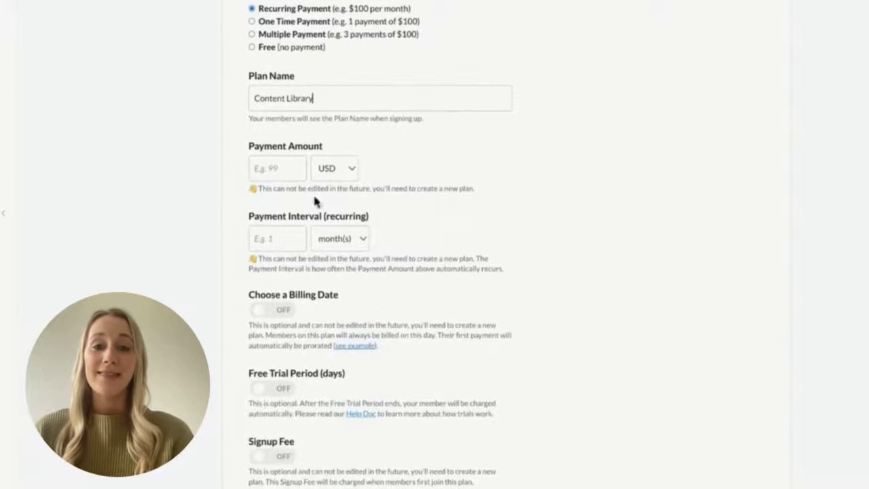
{"action": "left_click", "coordinate": [278, 167]}
{"action": "type", "text": "30"}
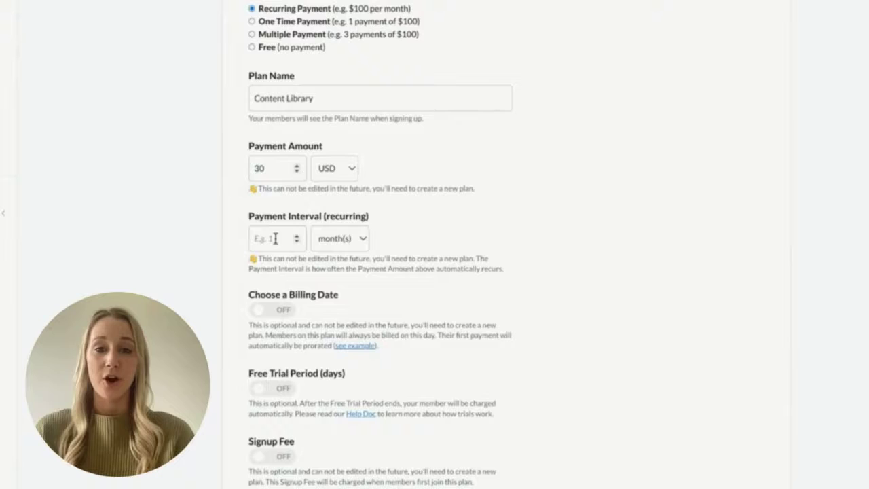
{"action": "left_click", "coordinate": [274, 237]}
{"action": "type", "text": "1"}
Step: Enable a fixed billing date for the plan and set it to day 1
{"action": "left_click", "coordinate": [260, 311]}
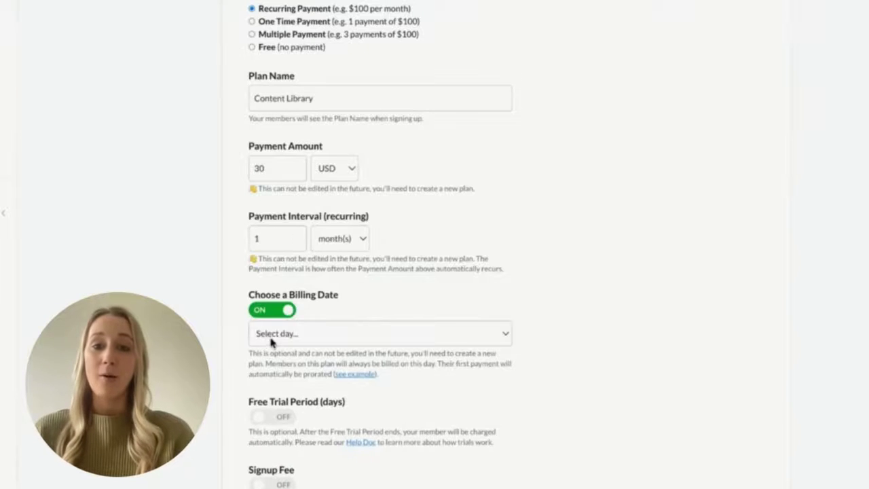
{"action": "left_click", "coordinate": [273, 339]}
{"action": "left_click", "coordinate": [241, 369]}
Step: Enable the plan's free trial period and set it to 7 days
{"action": "scroll", "coordinate": [239, 367], "scroll_direction": "down", "scroll_amount": 3}
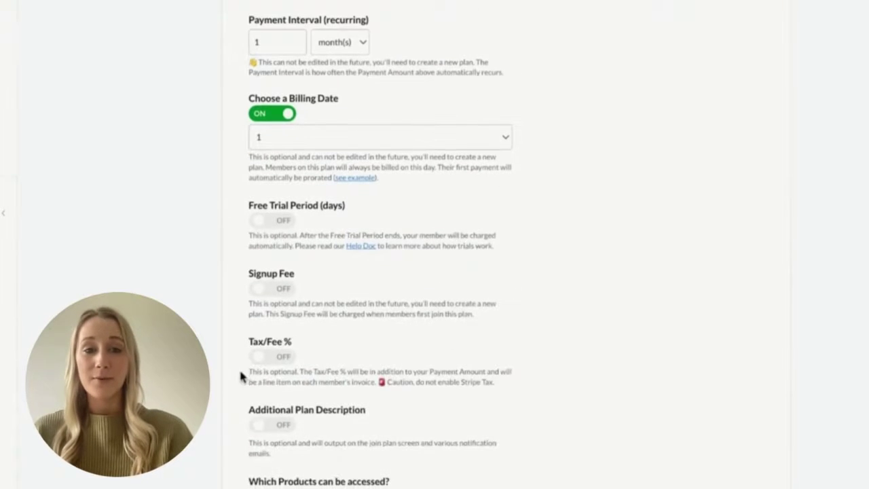
{"action": "left_click", "coordinate": [275, 221]}
{"action": "left_click", "coordinate": [276, 245]}
{"action": "type", "text": "7"}
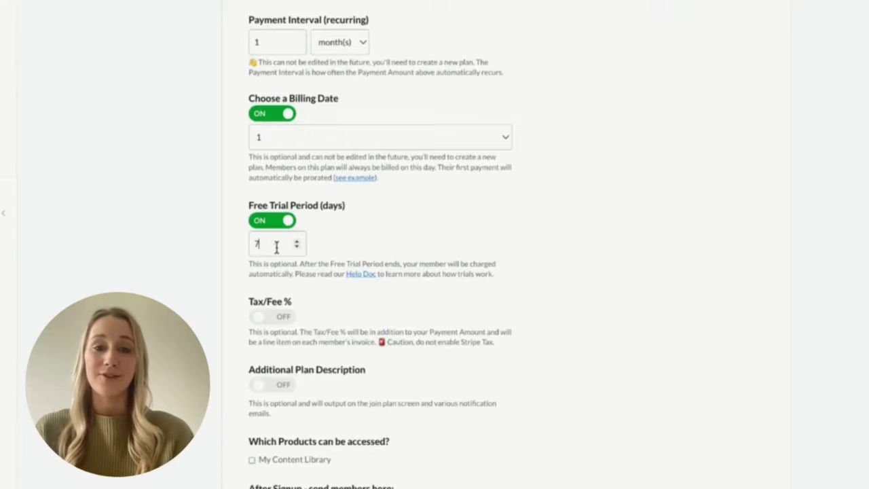
Step: Give the plan access to the My Content Library product
{"action": "scroll", "coordinate": [408, 250], "scroll_direction": "down", "scroll_amount": 1}
{"action": "scroll", "coordinate": [407, 250], "scroll_direction": "down", "scroll_amount": 2}
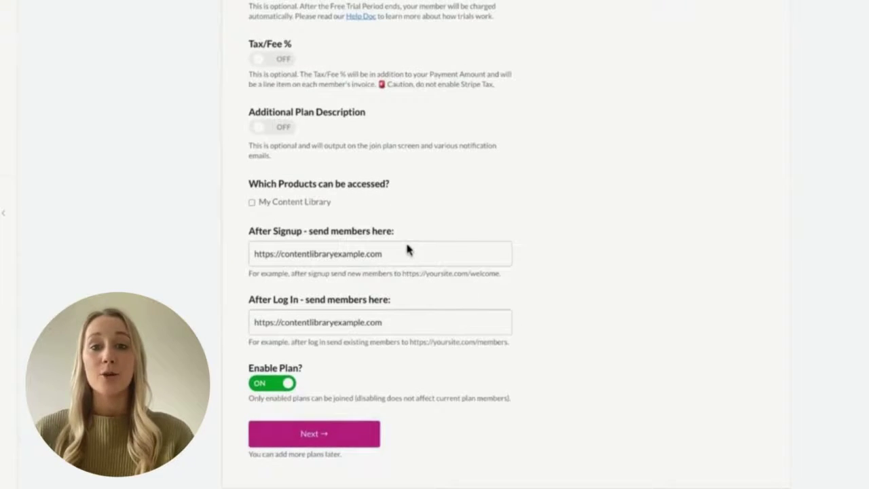
{"action": "left_click", "coordinate": [251, 203]}
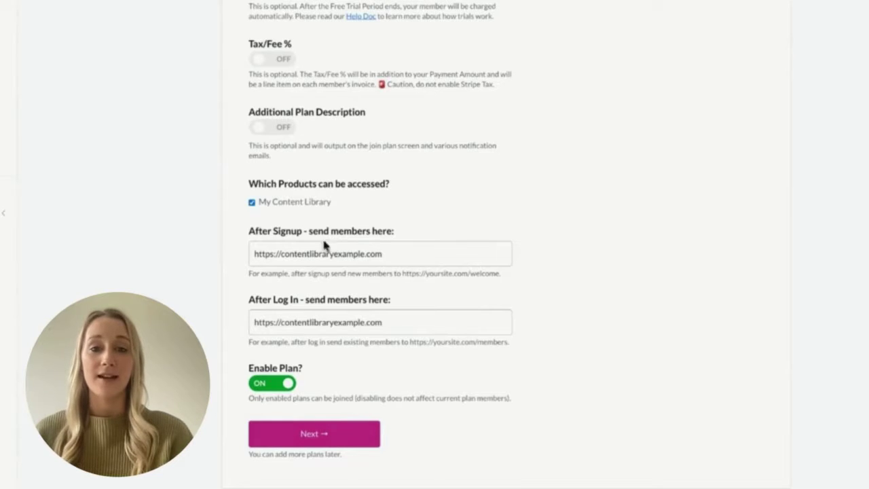
{"action": "left_click", "coordinate": [407, 257]}
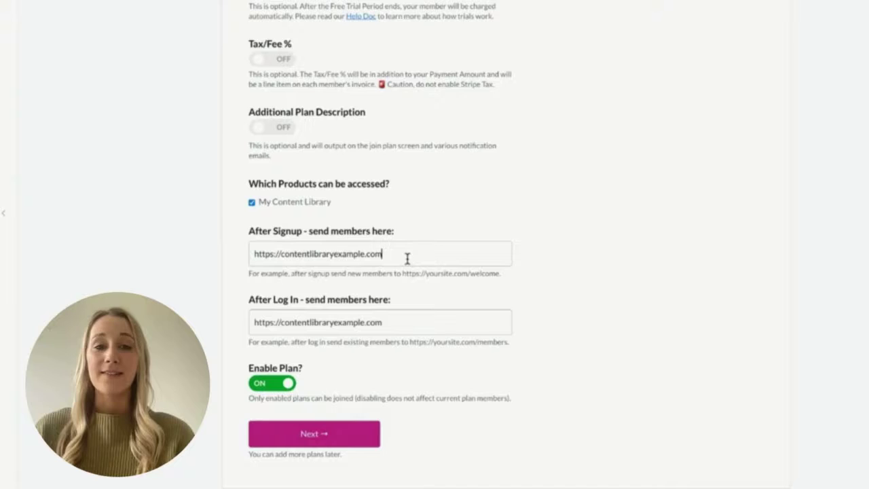
{"action": "type", "text": "/"}
{"action": "type", "text": "welcome"}
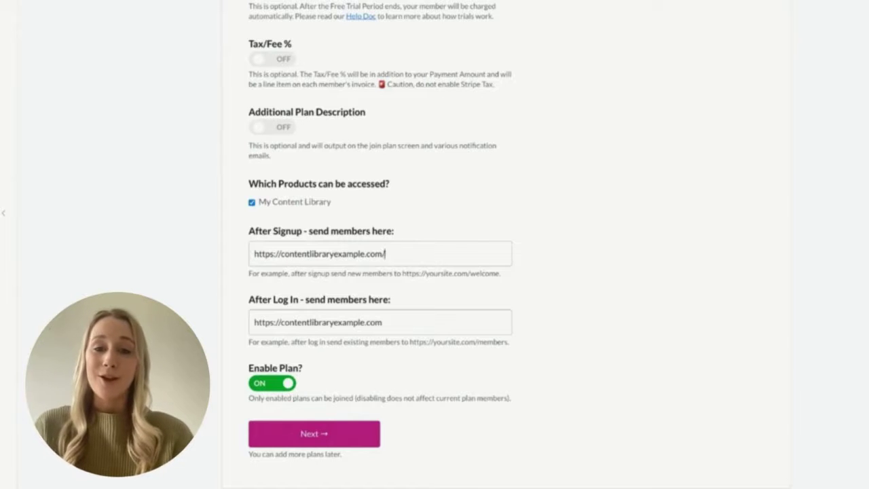
{"action": "type", "text": "/"}
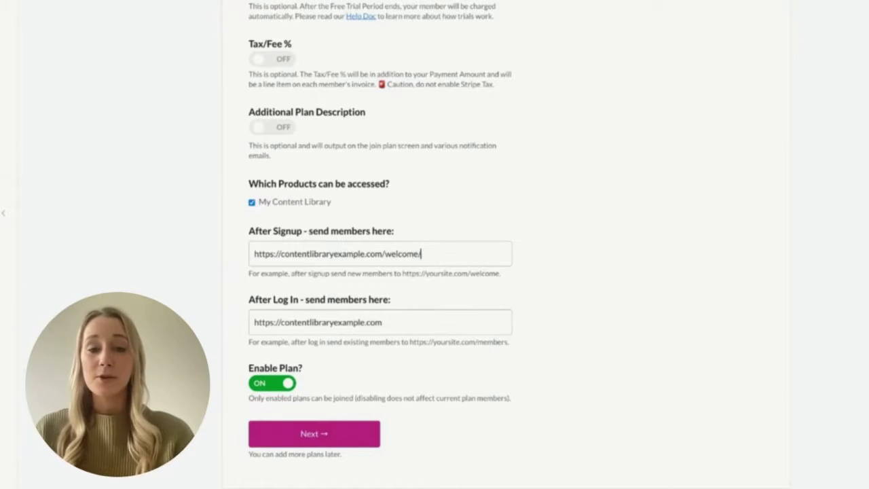
{"action": "left_click", "coordinate": [415, 323]}
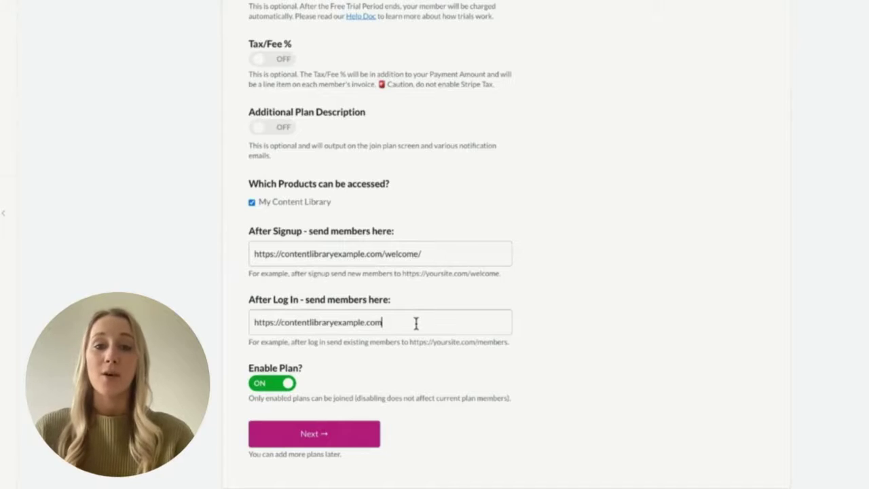
{"action": "type", "text": "/welcome/"}
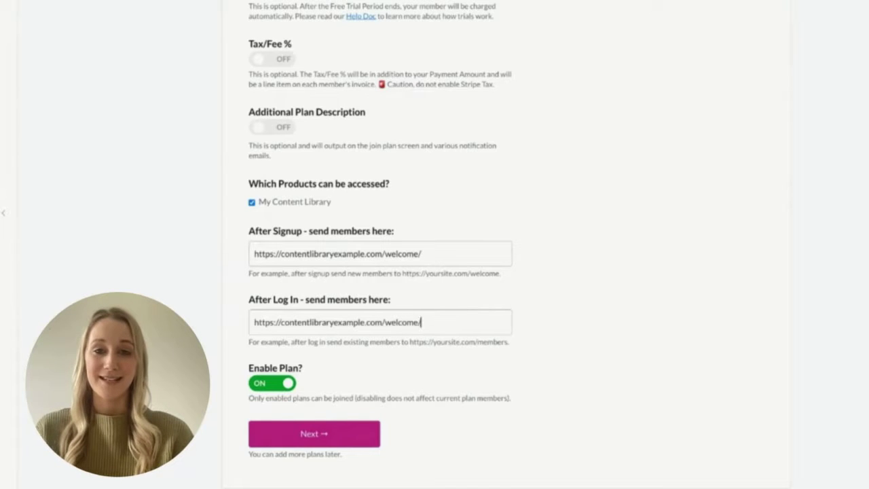
{"action": "left_click", "coordinate": [330, 439]}
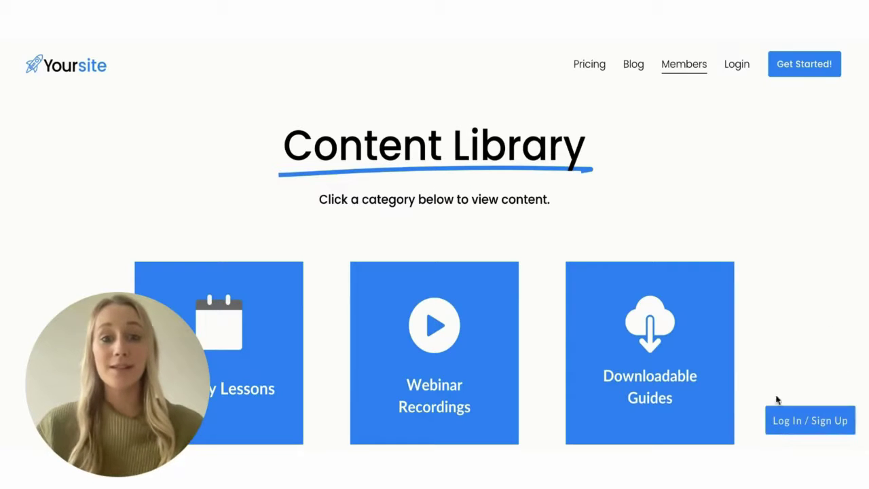
Step: On the demo website's Content Library page, view the member login form and the Get Started sign-up form, closing each one
{"action": "left_click", "coordinate": [818, 426]}
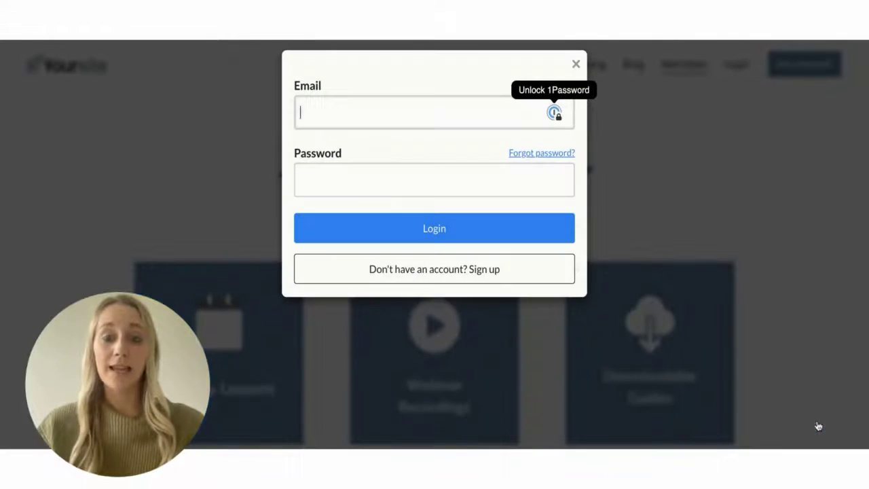
{"action": "left_click", "coordinate": [576, 68]}
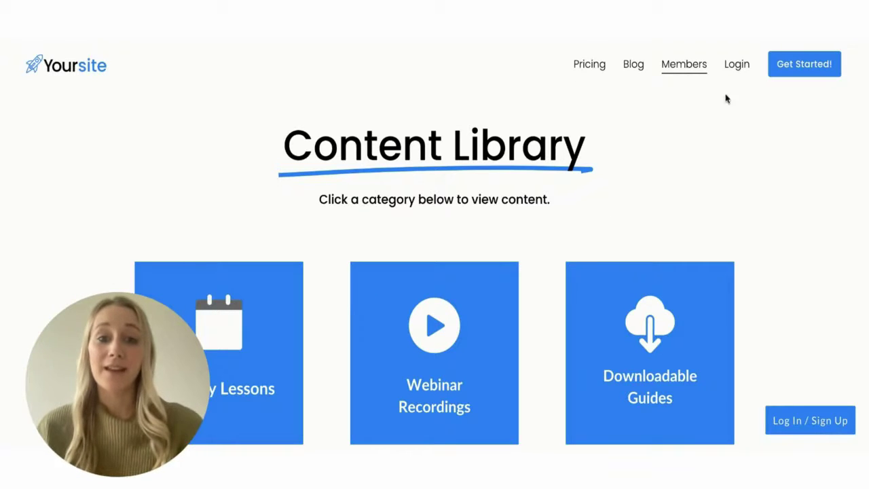
{"action": "left_click", "coordinate": [779, 65]}
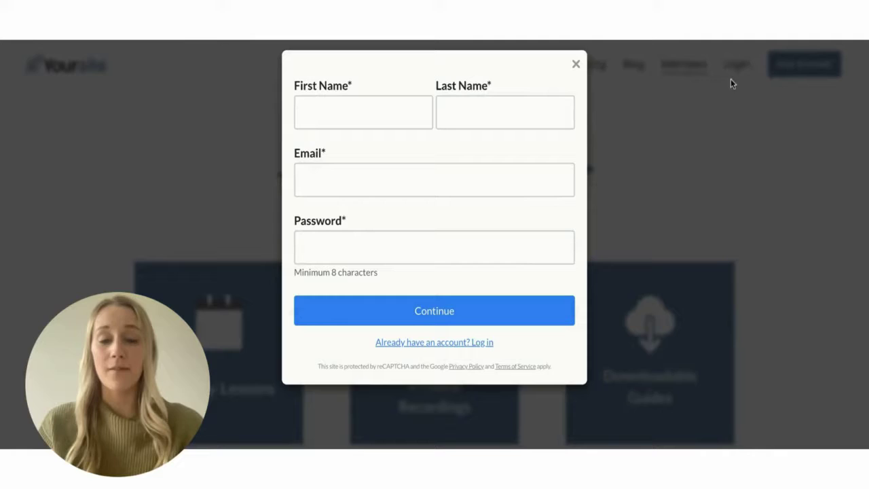
{"action": "left_click", "coordinate": [575, 65]}
Step: Try to open the members-only Online Course page without logging in, and dismiss the access prompt
{"action": "mouse_move", "coordinate": [675, 73]}
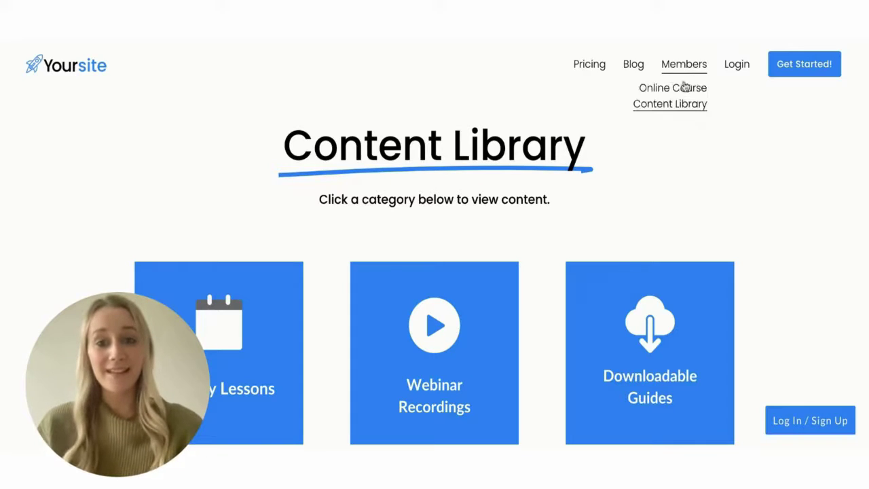
{"action": "left_click", "coordinate": [682, 90]}
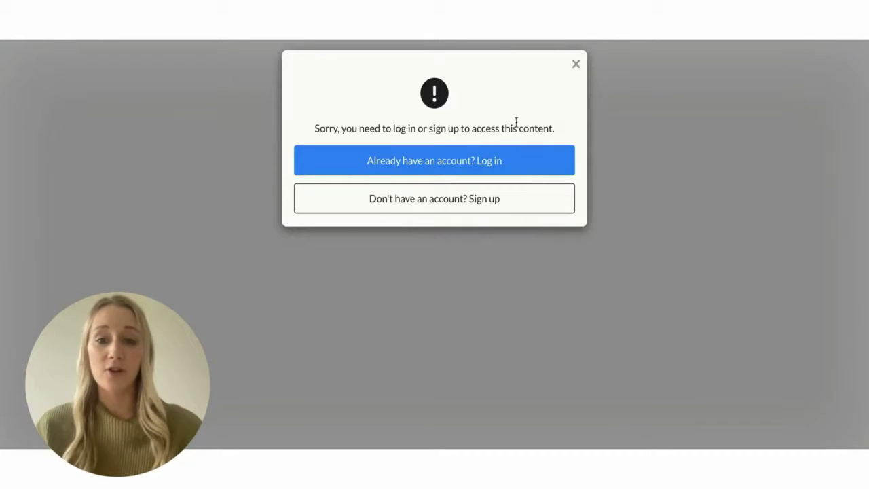
{"action": "left_click", "coordinate": [576, 66]}
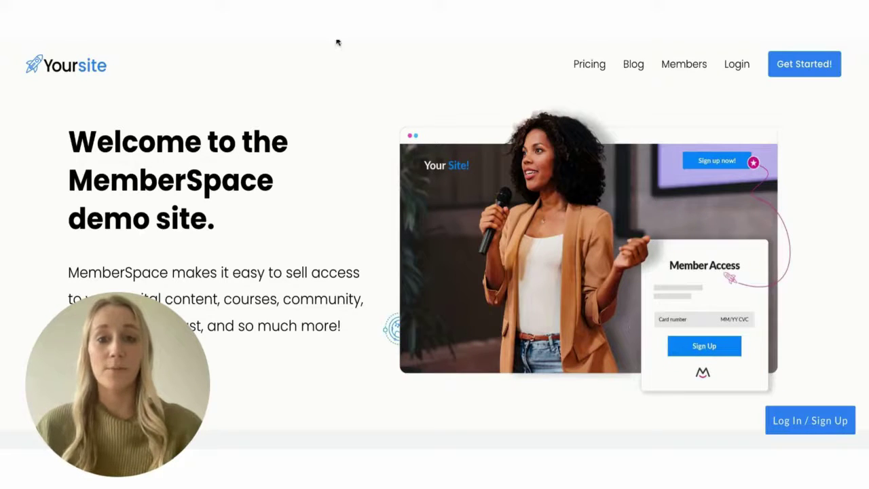